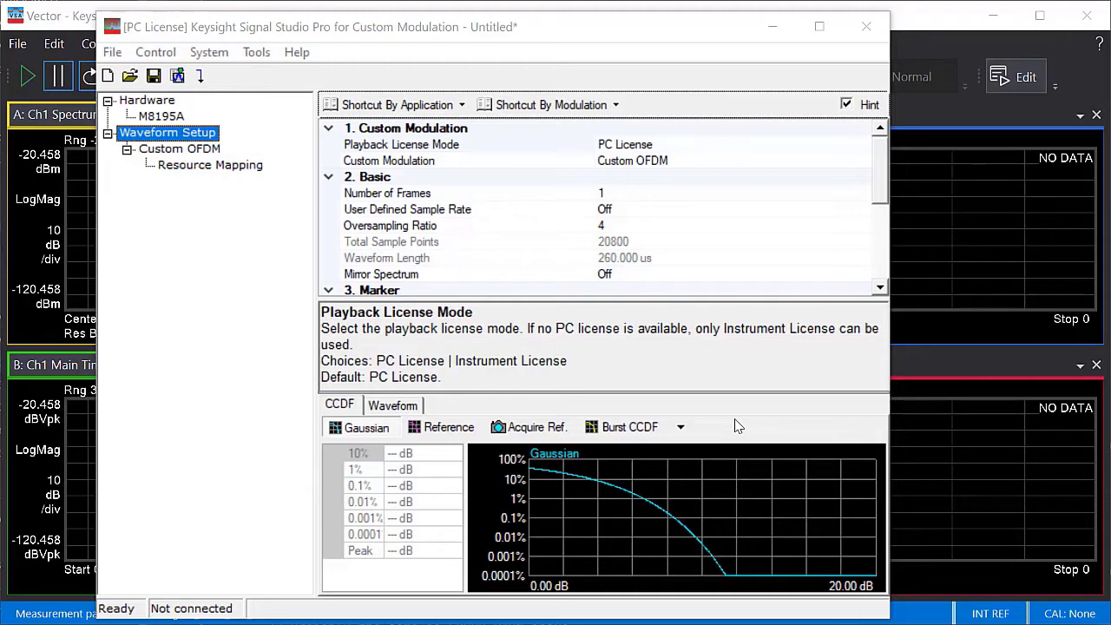
# Pick Channel Sounding from the modulation shortcuts so the waveform becomes a custom IQ sounding signal.
pyautogui.click(562, 105)
pyautogui.click(563, 105)
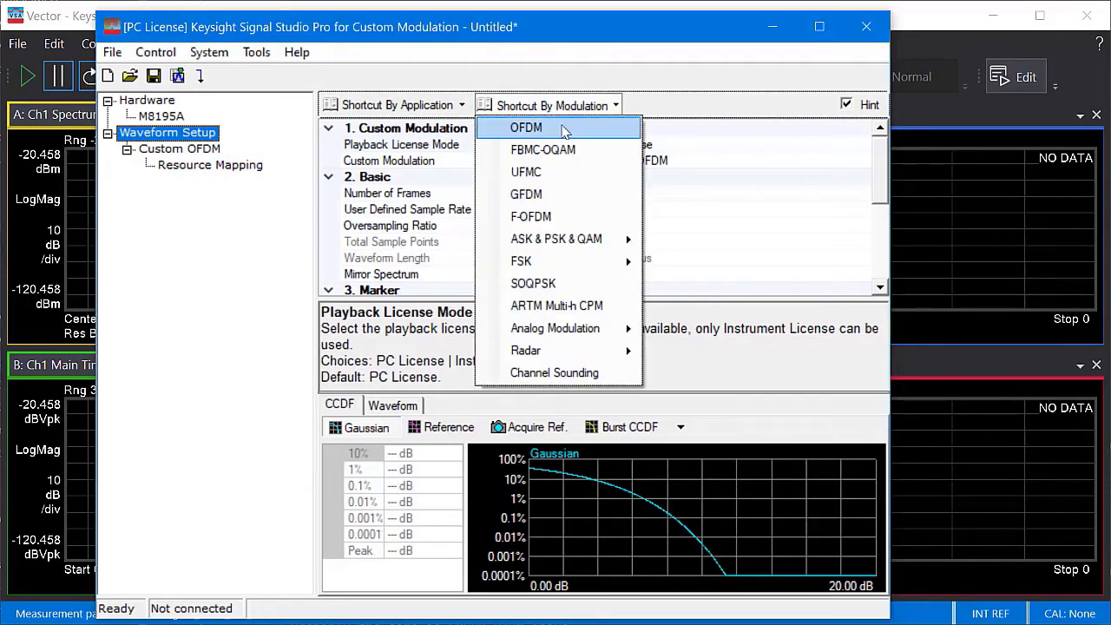
pyautogui.click(584, 374)
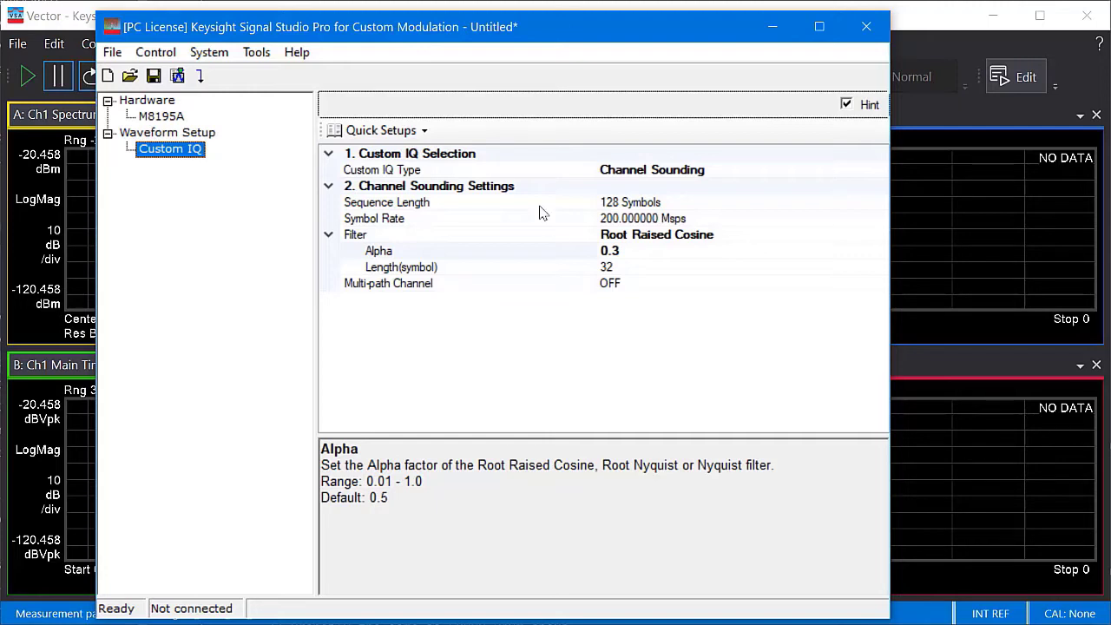
# Set the sounding sequence length to 512 symbols.
pyautogui.click(660, 203)
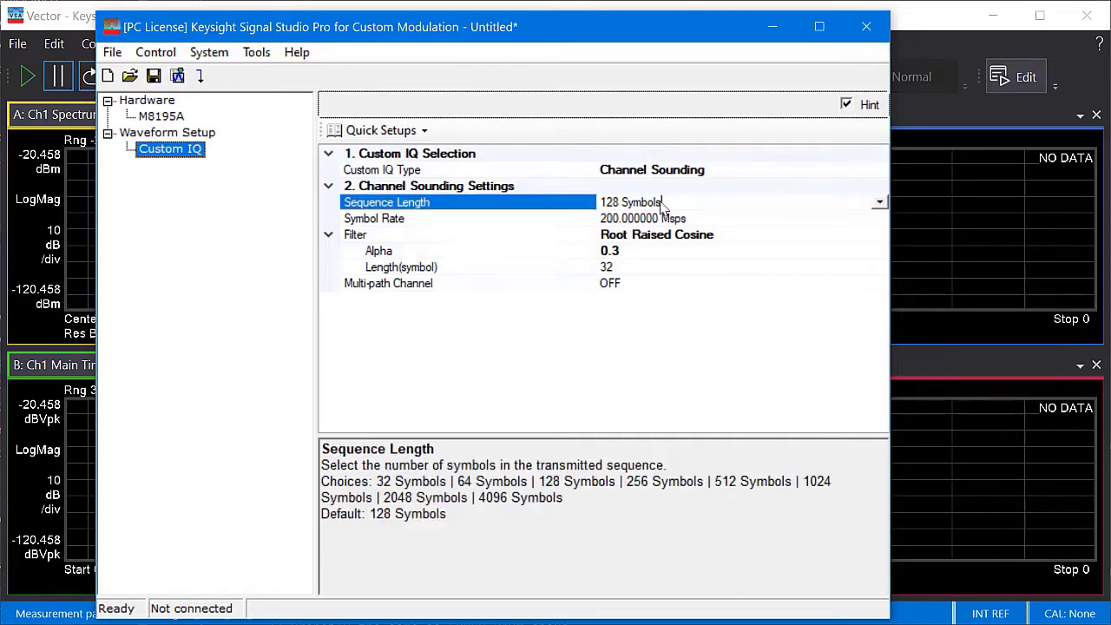
pyautogui.click(879, 203)
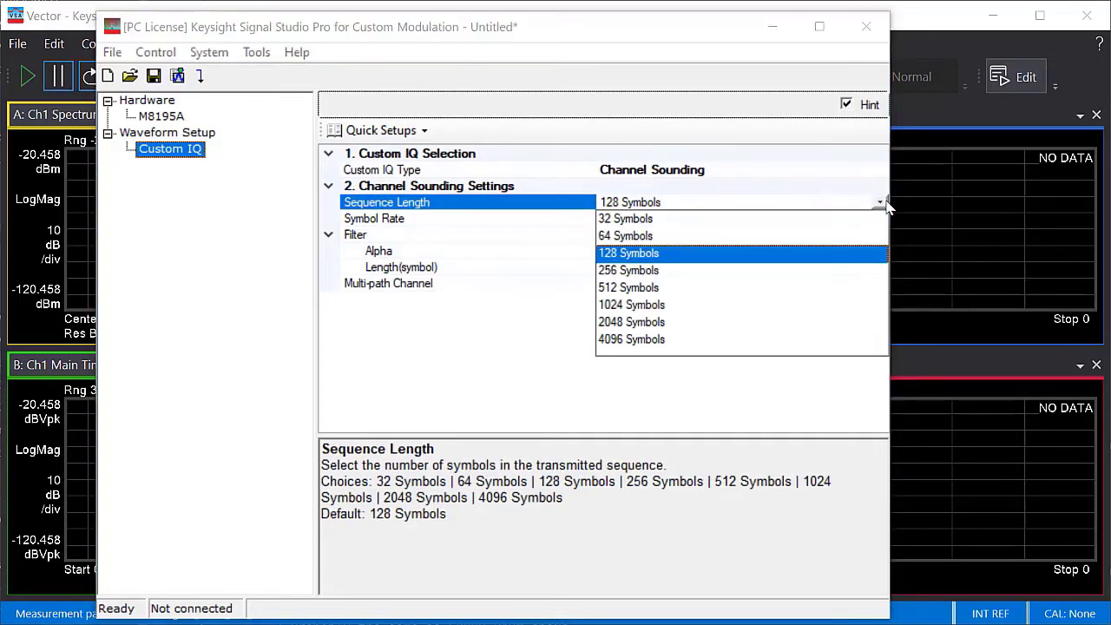
pyautogui.click(676, 290)
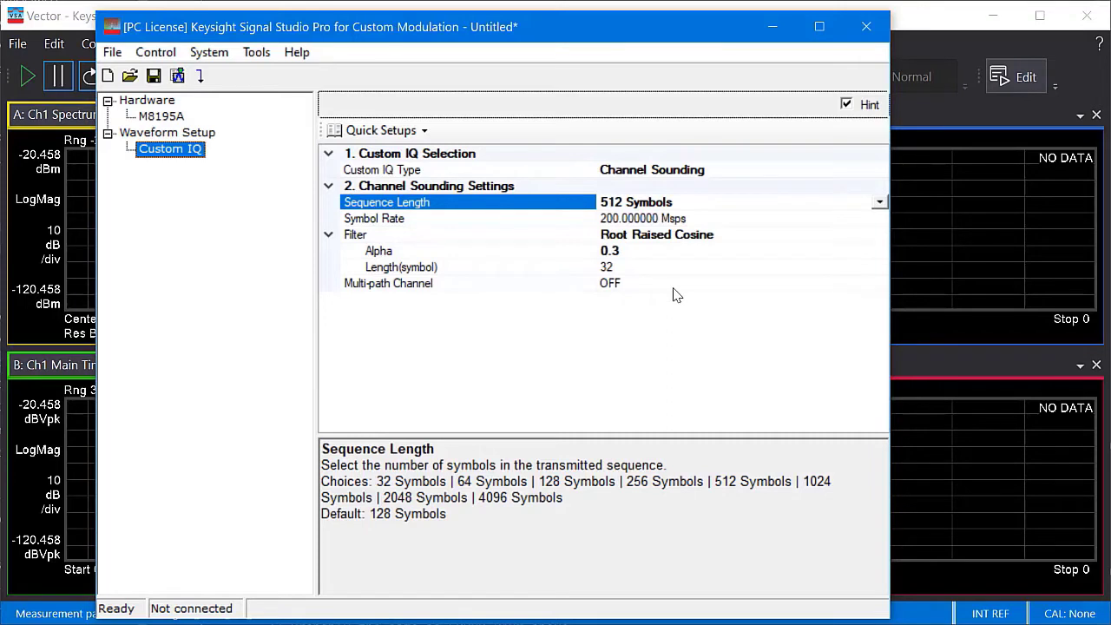
# Replace the 200 Msps symbol rate with 4 Gsps and return to the VSA window.
pyautogui.click(697, 218)
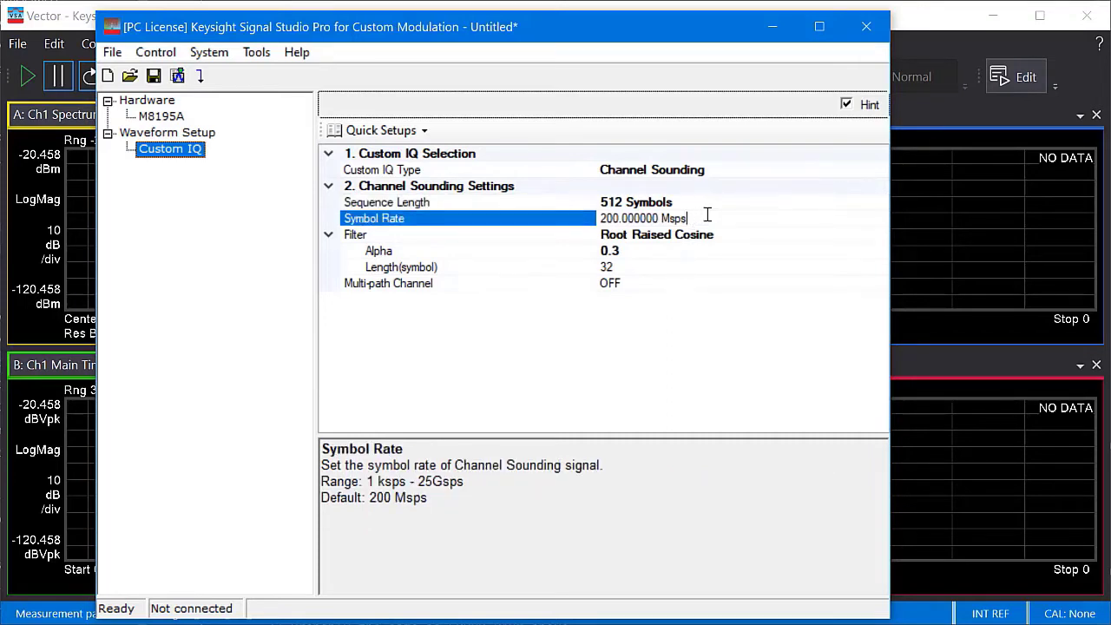
pyautogui.moveTo(708, 216); pyautogui.dragTo(562, 222)
pyautogui.write('4G')
pyautogui.press('Return')
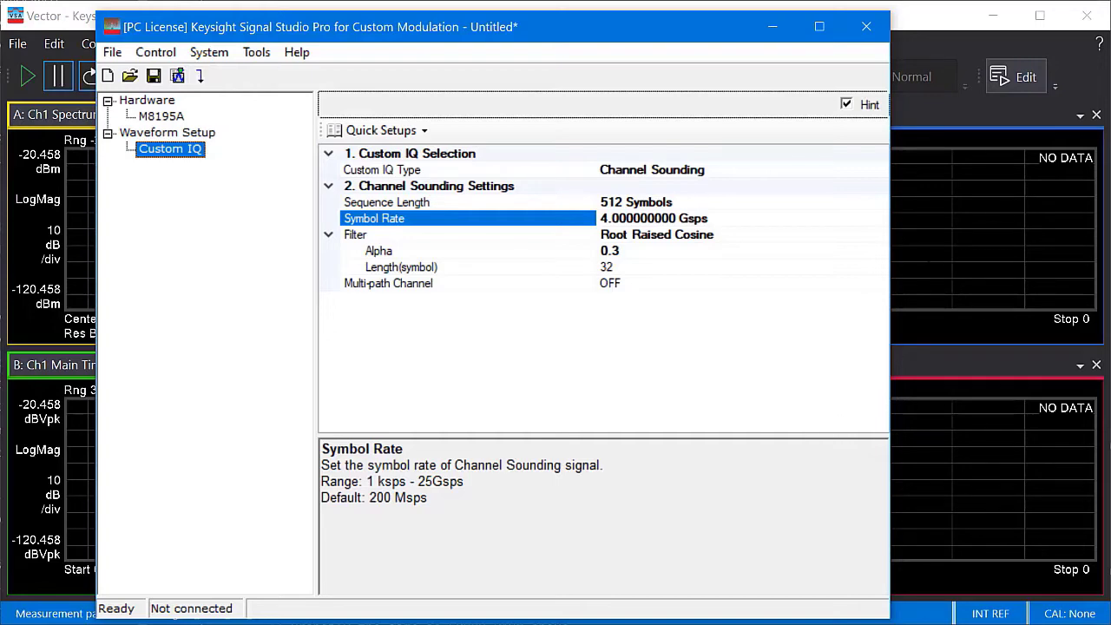
pyautogui.click(916, 20)
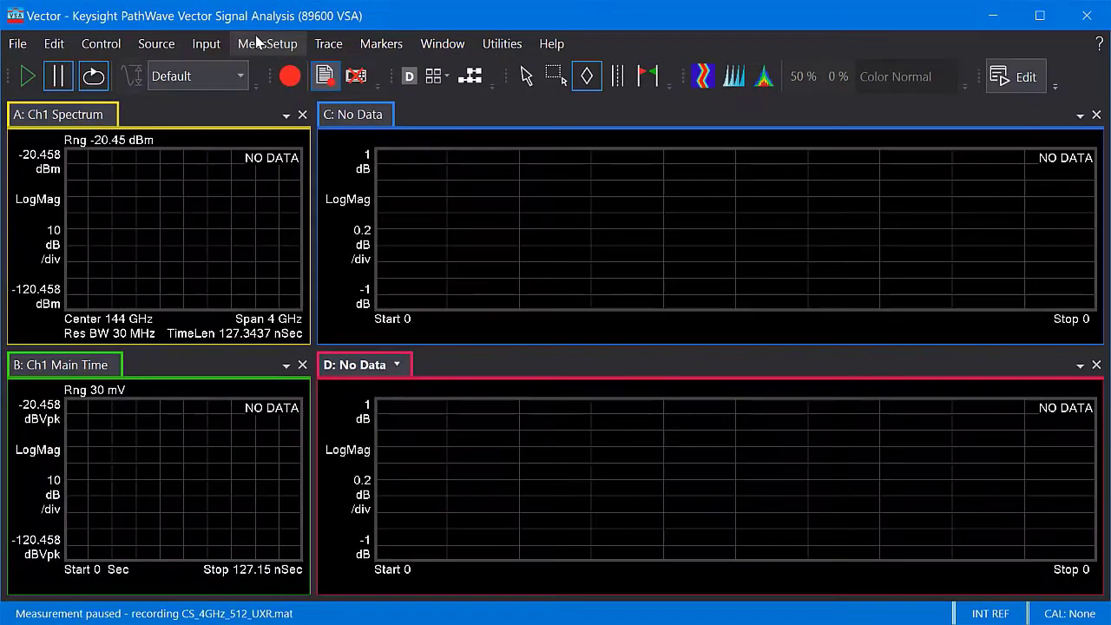
# Change the measurement type to General Purpose > Channel Sounding.
pyautogui.click(257, 43)
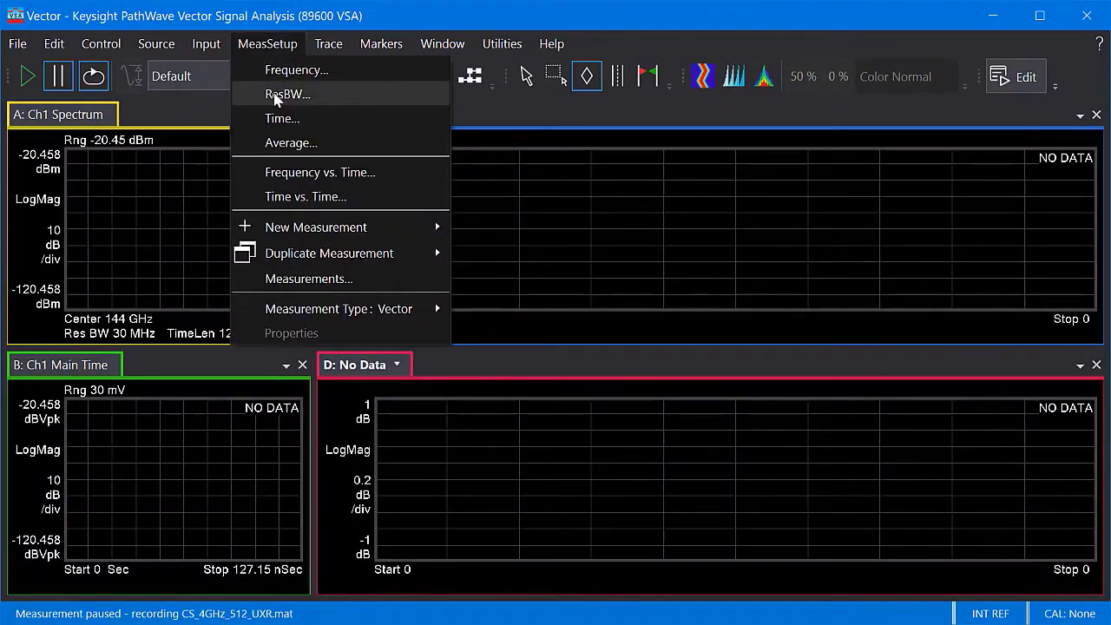
pyautogui.moveTo(364, 307)
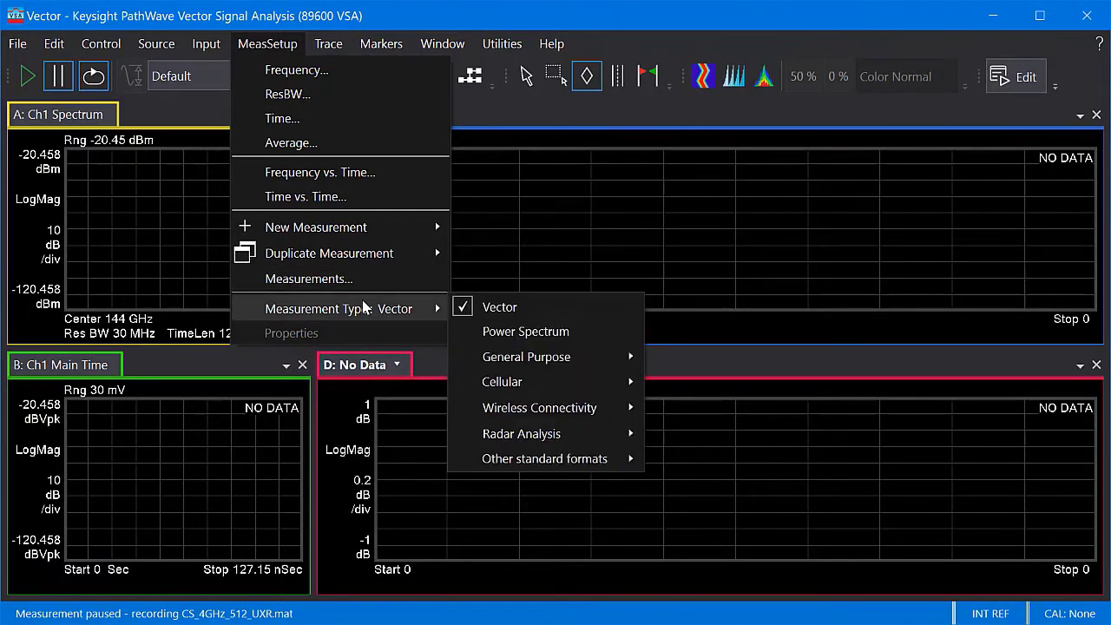
pyautogui.moveTo(542, 357)
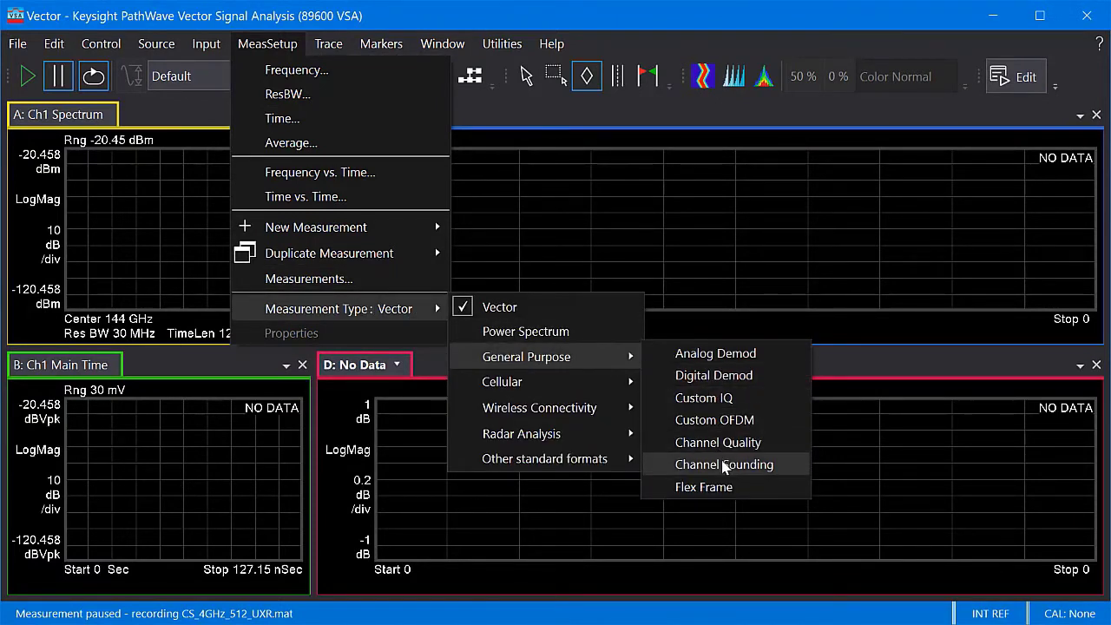
pyautogui.click(725, 465)
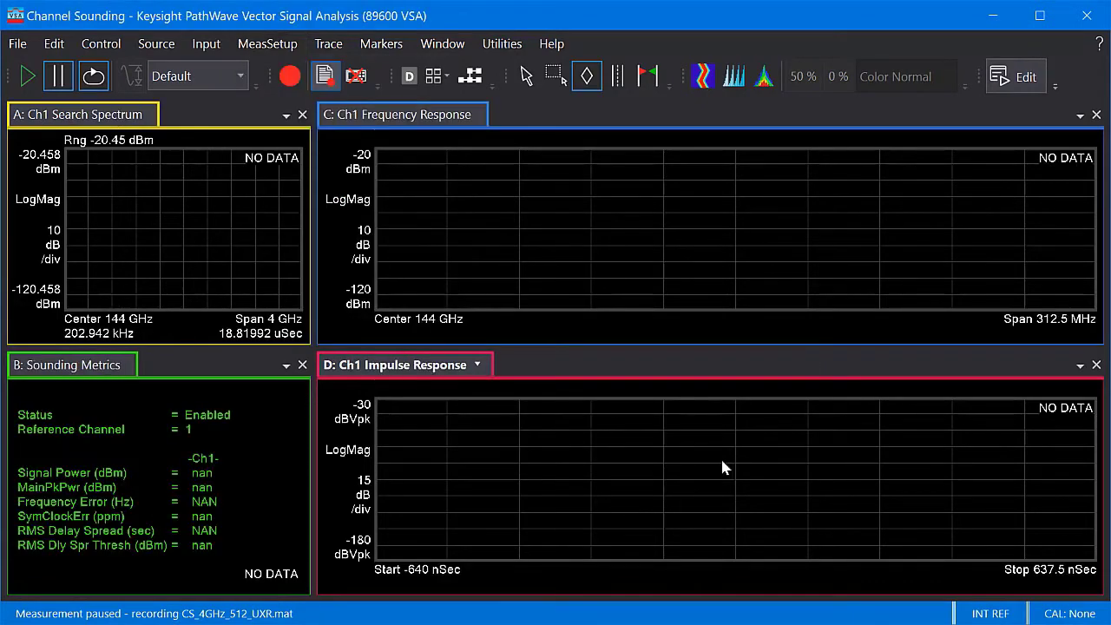
pyautogui.click(291, 49)
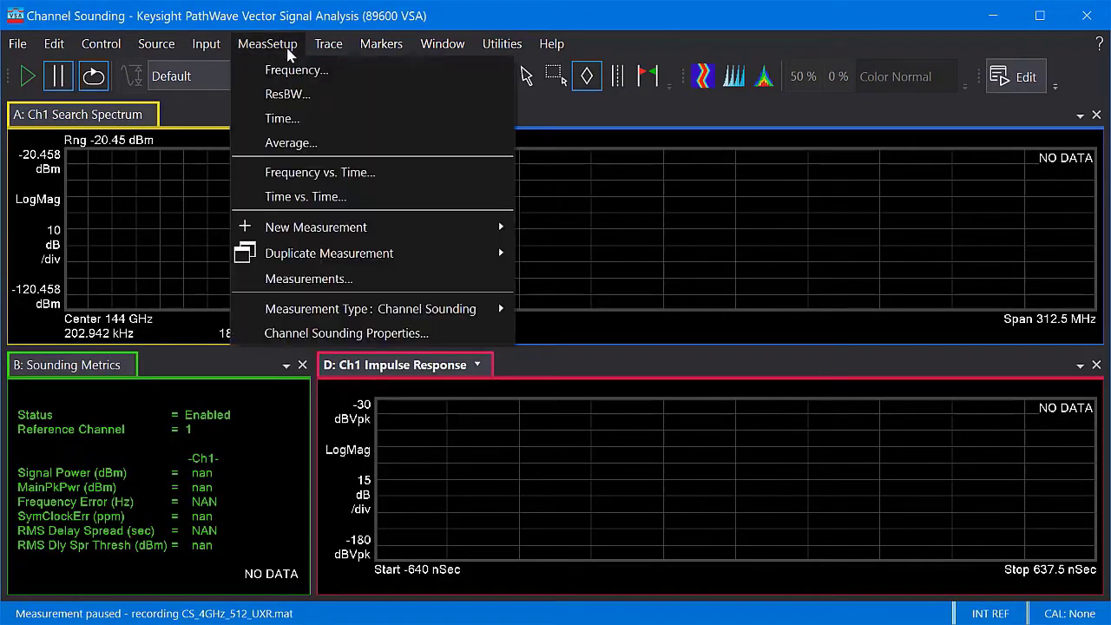
# In Channel Sounding Properties, set sequence length to 512 symbols and symbol rate to 4 GSymbols/Sec.
pyautogui.click(441, 335)
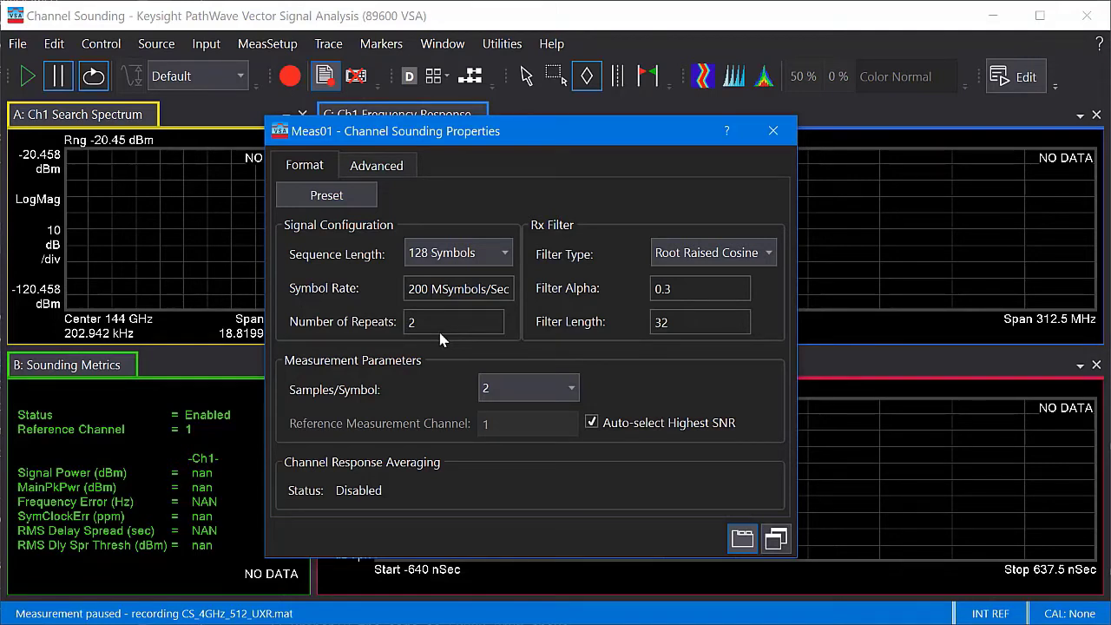
pyautogui.click(459, 253)
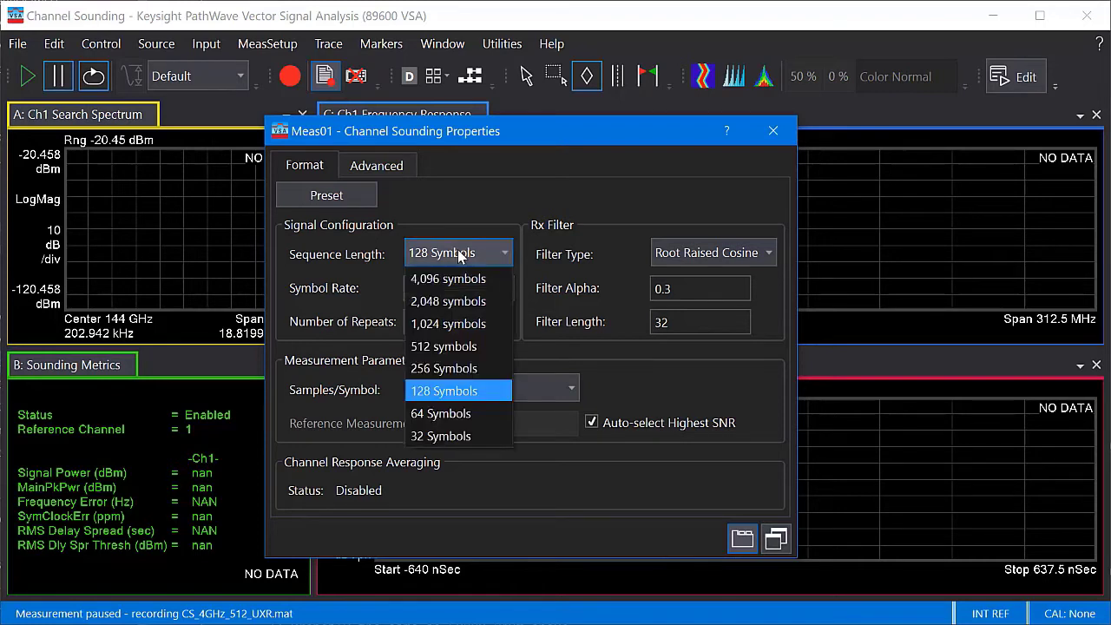
pyautogui.click(469, 346)
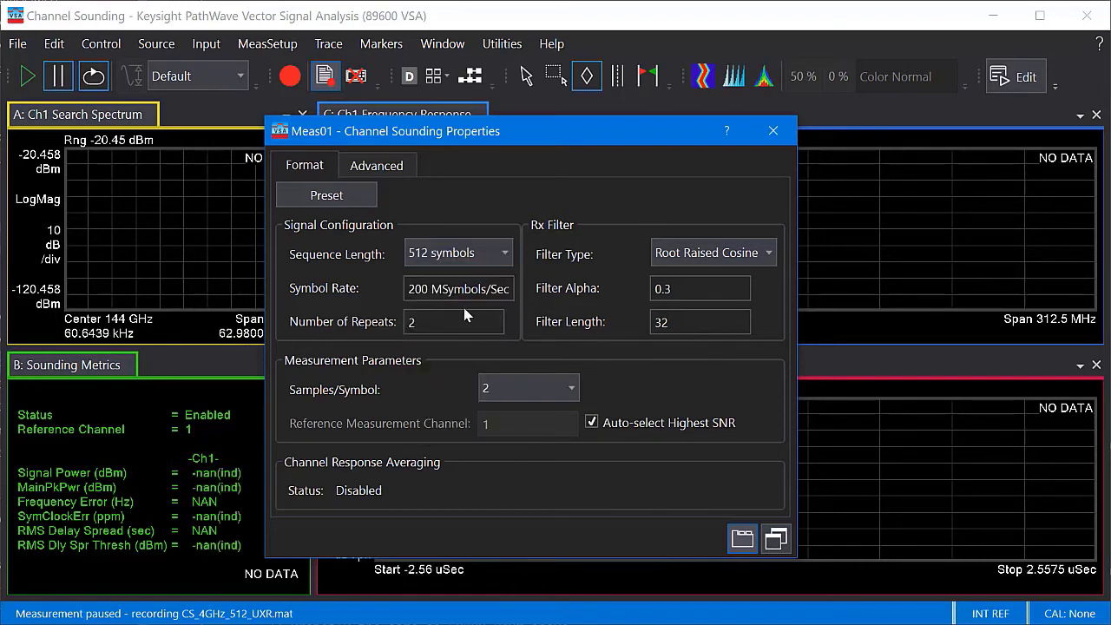
pyautogui.click(467, 289)
pyautogui.click(467, 289)
pyautogui.write('4g')
pyautogui.press('Return')
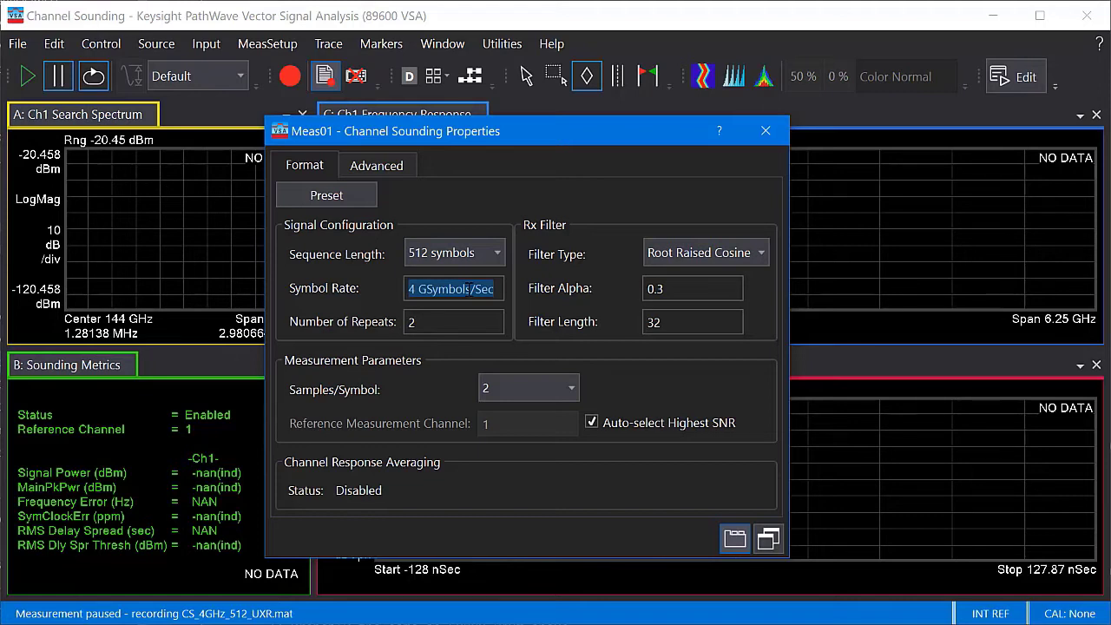
# Close the properties dialog and start playing back the recording.
pyautogui.click(32, 81)
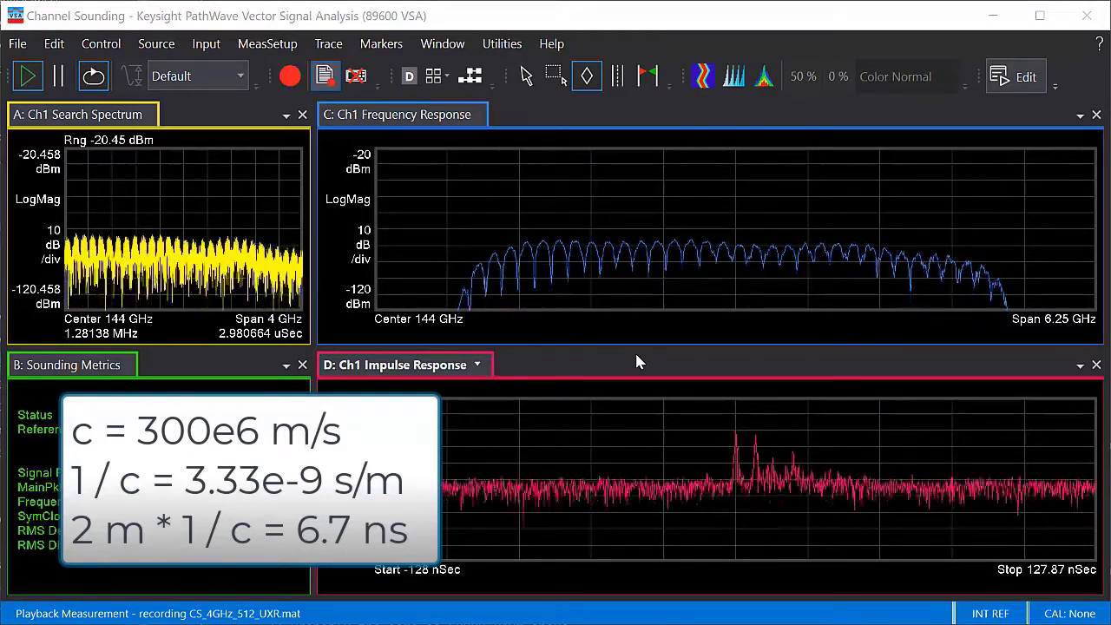
# Remove the frequency response pane and place delta markers 7 ns apart on the two impulse peaks.
pyautogui.click(1096, 116)
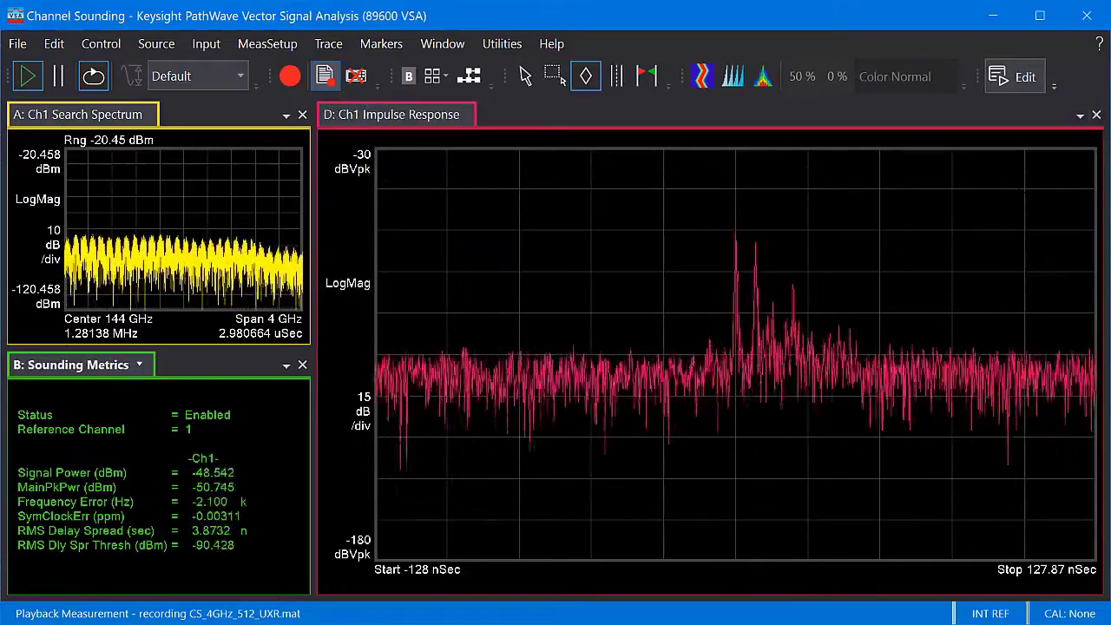
pyautogui.rightClick(649, 254)
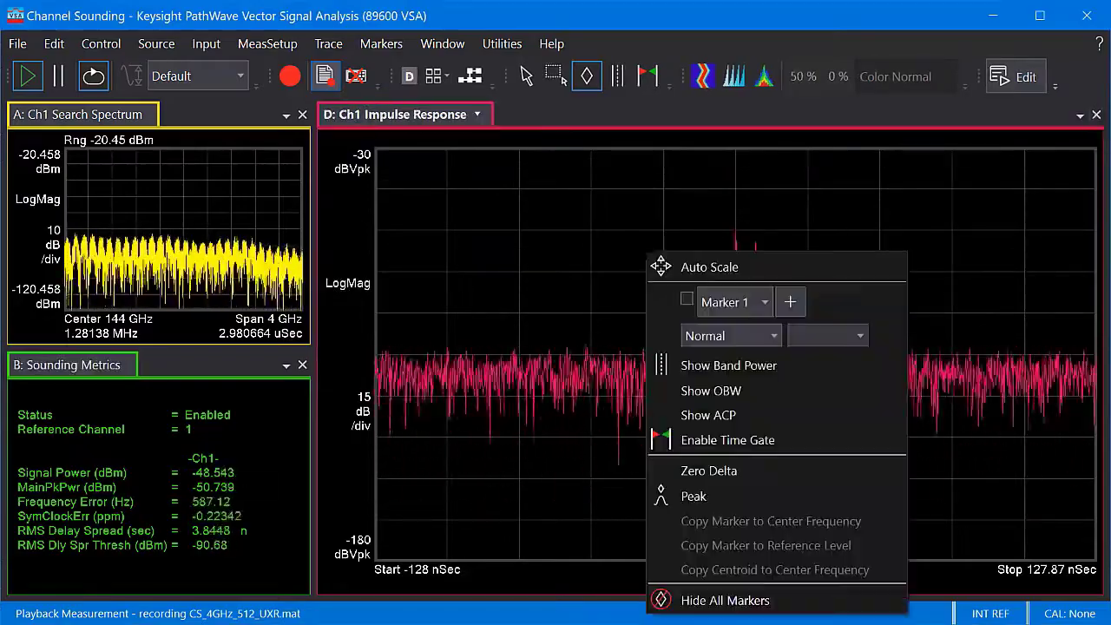
pyautogui.click(699, 497)
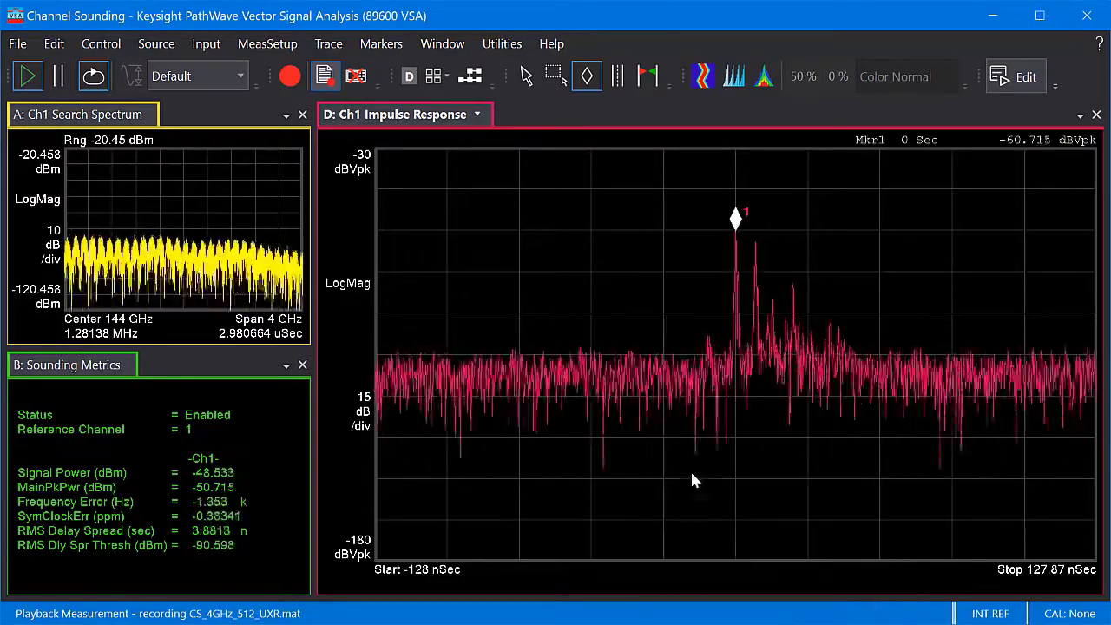
pyautogui.rightClick(639, 288)
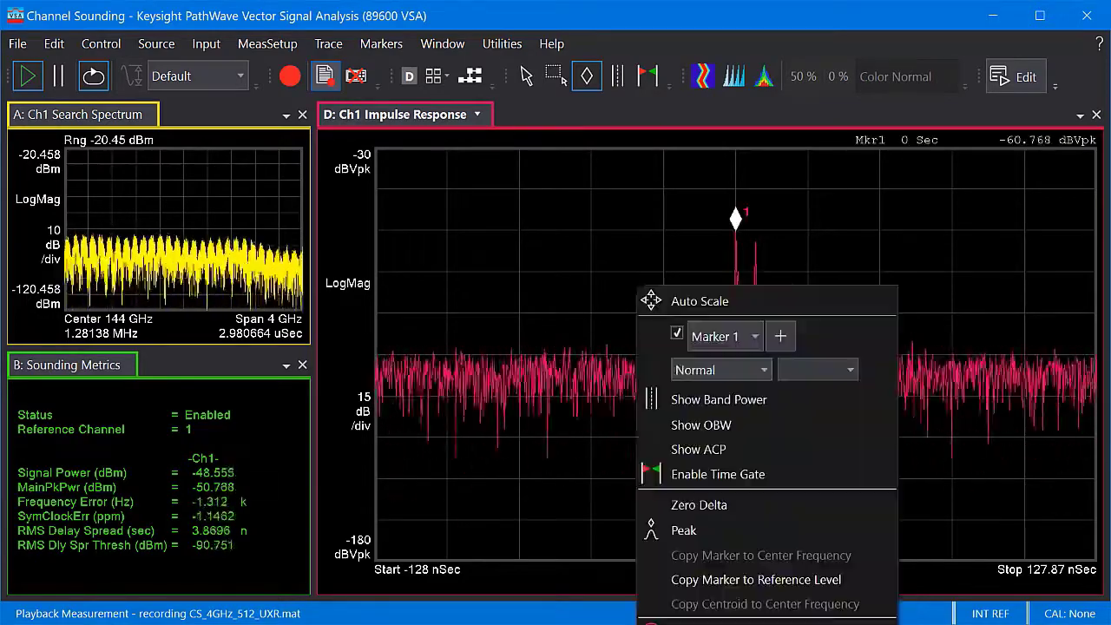
pyautogui.click(719, 505)
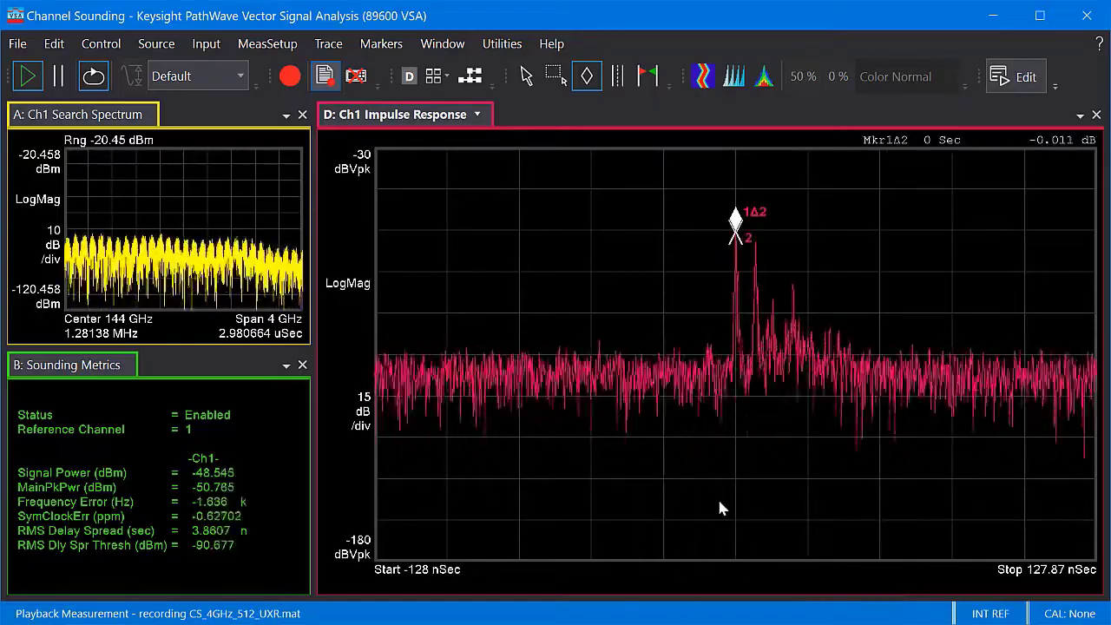
pyautogui.moveTo(735, 223)
pyautogui.mouseDown()
pyautogui.moveTo(741, 373)
pyautogui.moveTo(755, 229)
pyautogui.mouseUp()
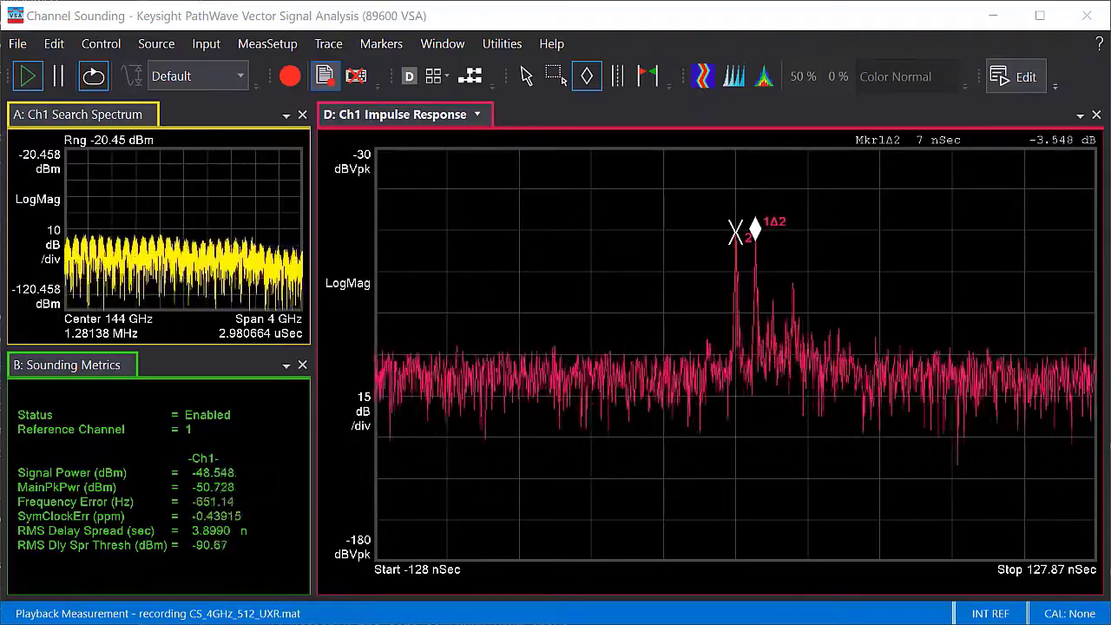
pyautogui.click(267, 43)
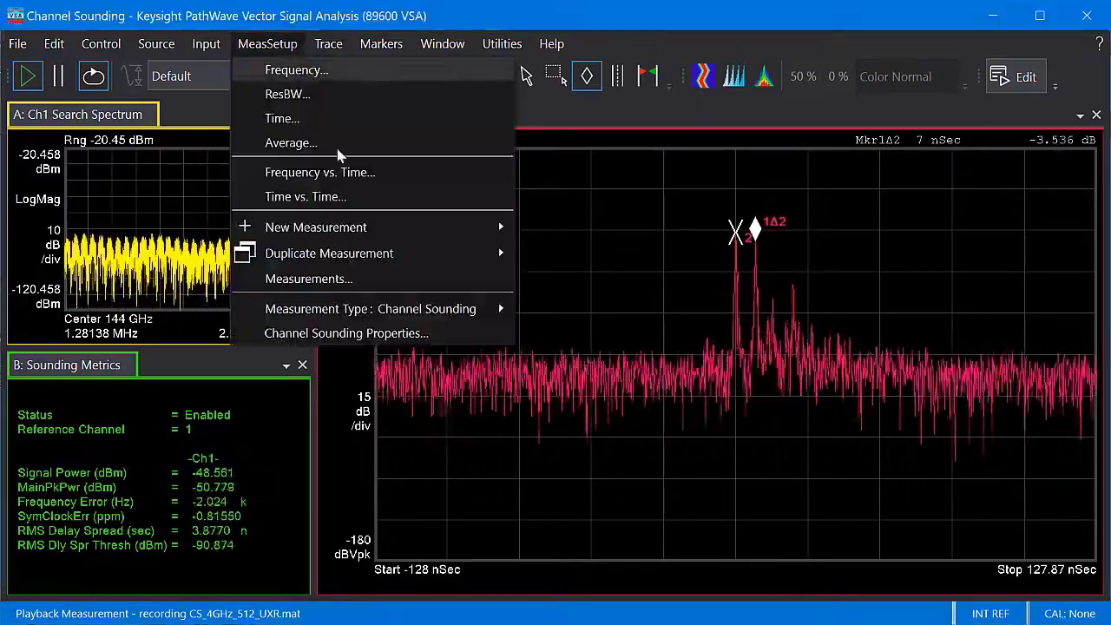
pyautogui.click(396, 334)
pyautogui.press('Tab')
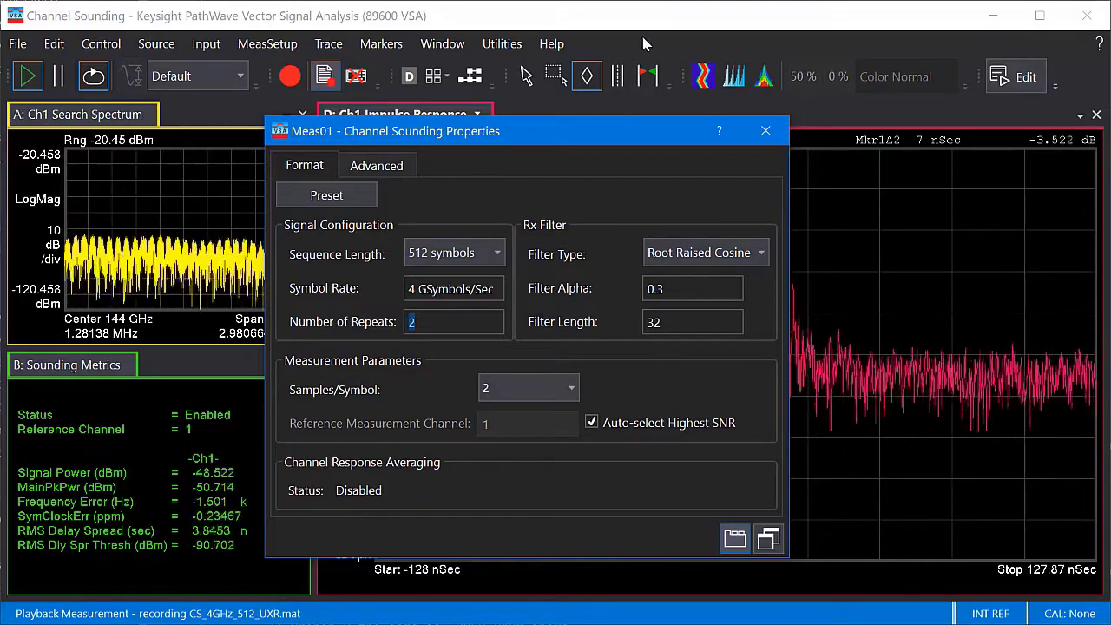
pyautogui.press('Escape')
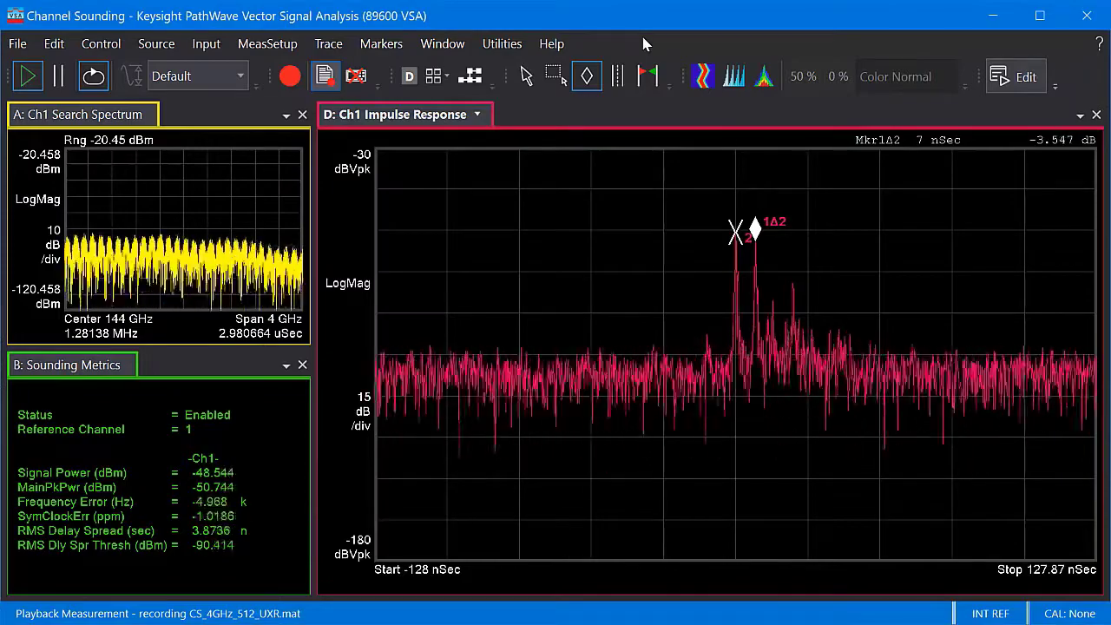
# Set the average type to RMS (Video) Exponential with a count of 500.
pyautogui.click(243, 46)
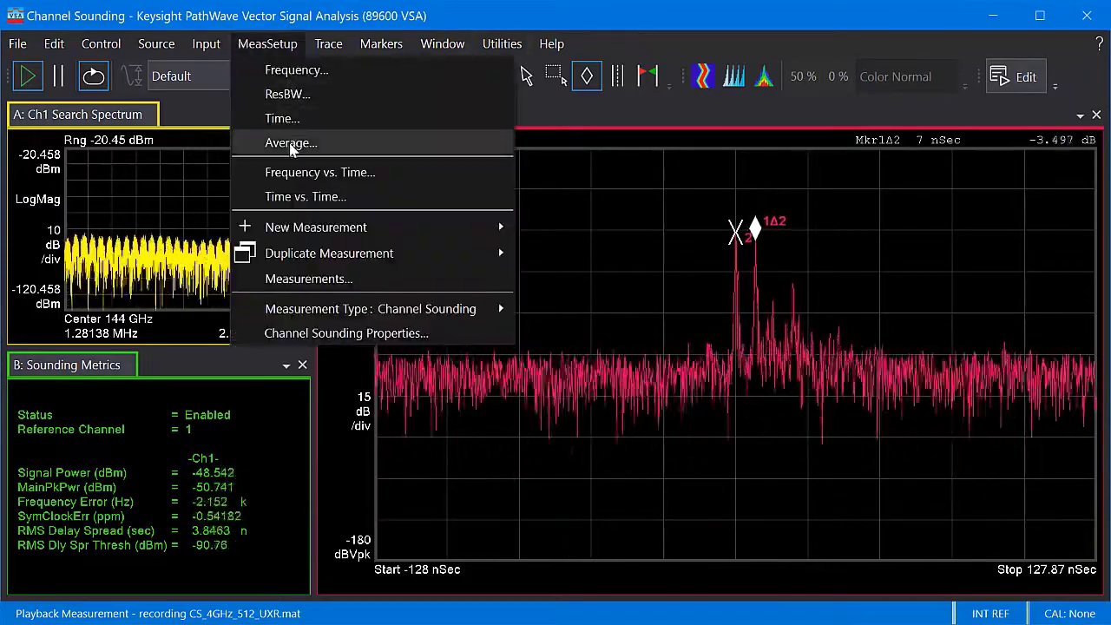
pyautogui.click(289, 143)
pyautogui.click(259, 252)
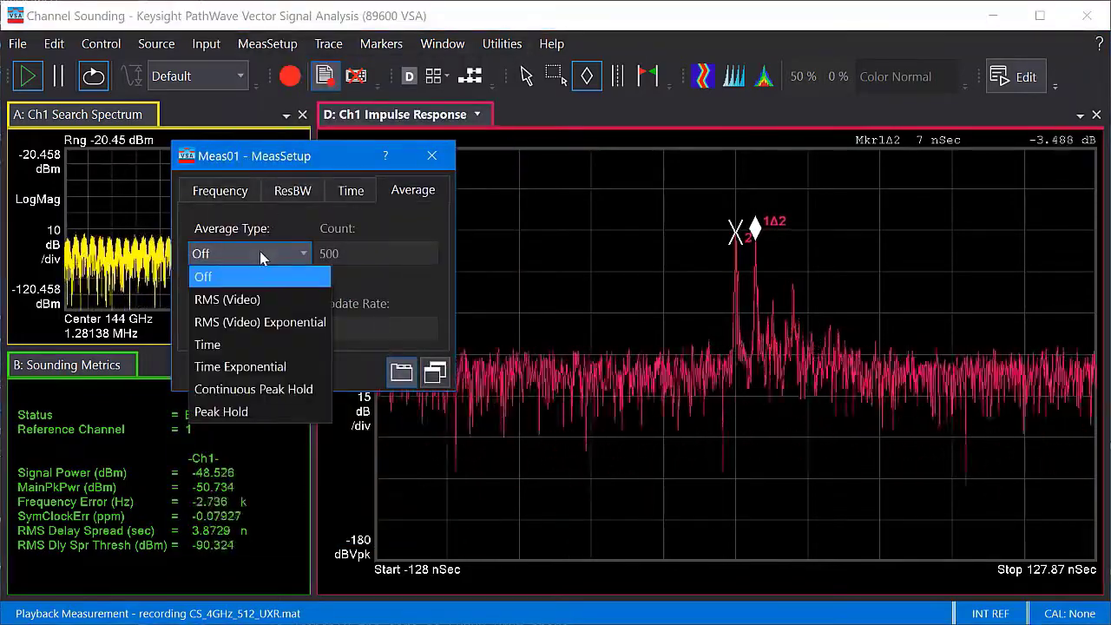
pyautogui.click(287, 322)
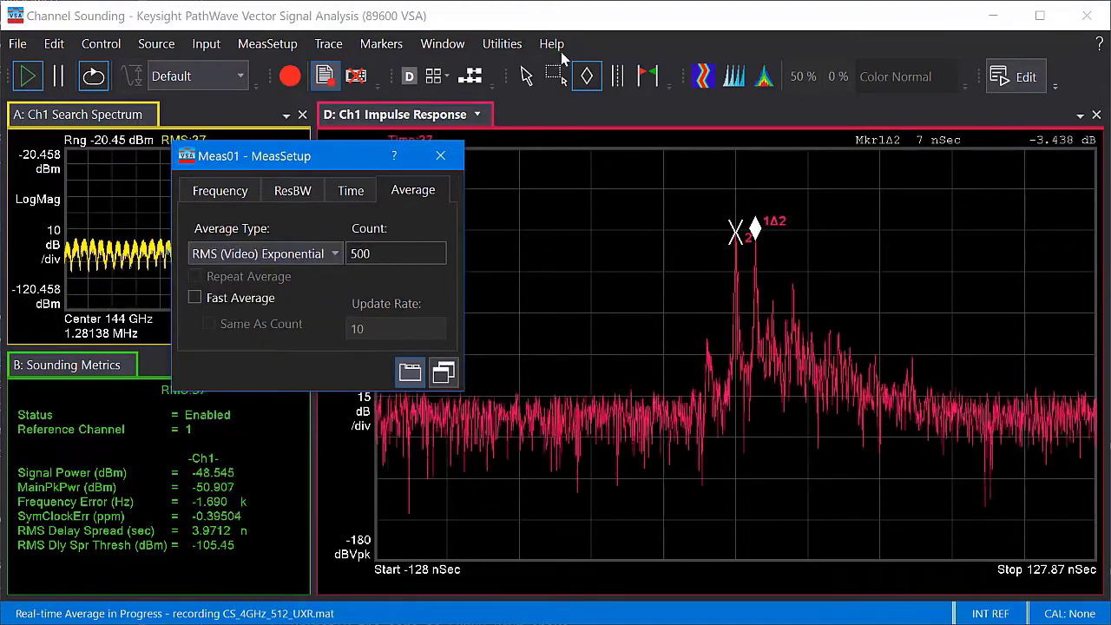
pyautogui.press('Escape')
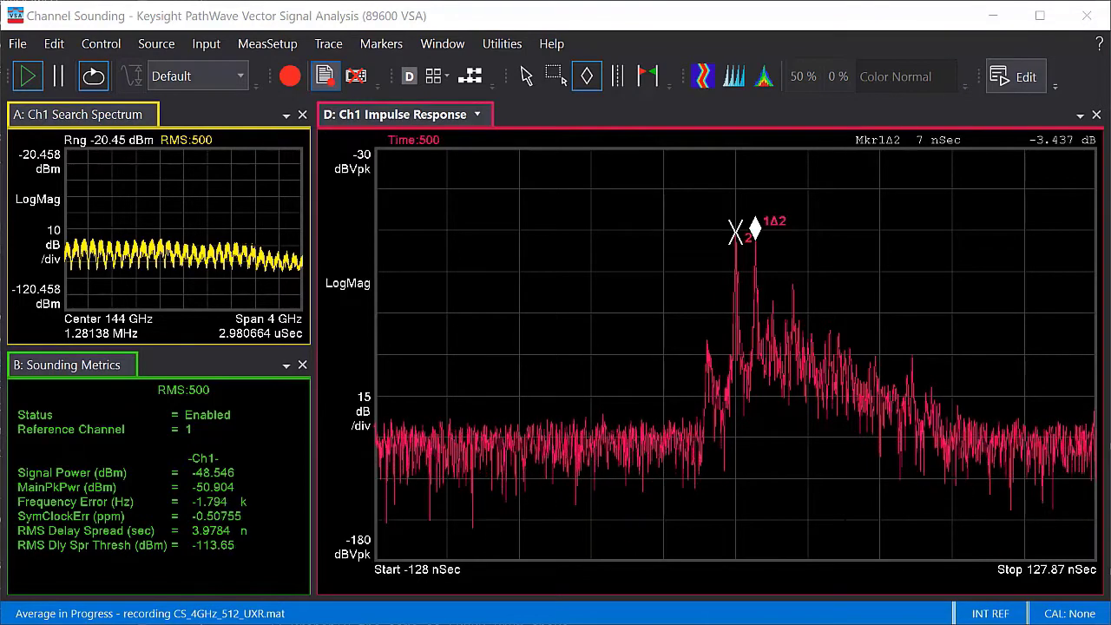
# Restart the measurement so the RMS exponential averaging begins again from zero.
pyautogui.click(28, 78)
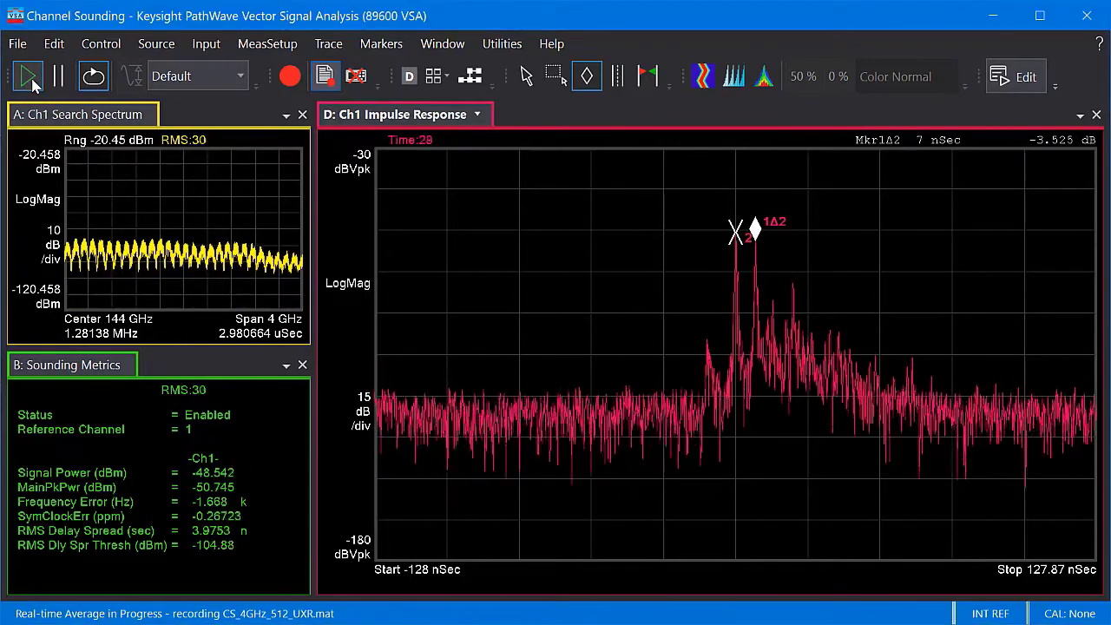